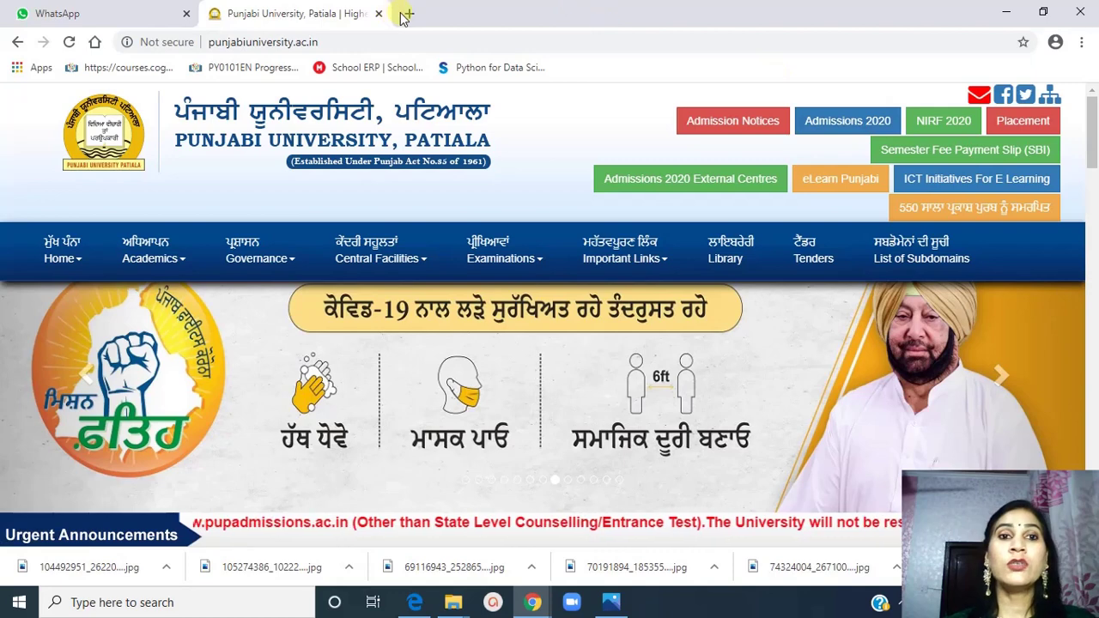
# Open a new blank browser tab beside the Punjabi University homepage tab
pyautogui.click(408, 13)
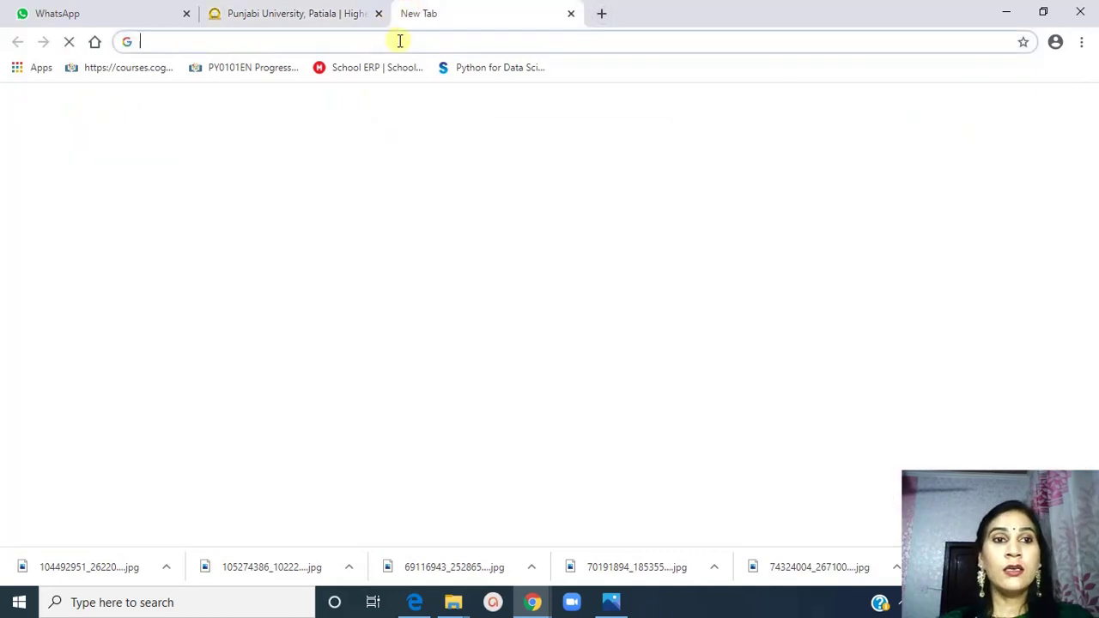
# Load pupadmissions.ac.in by accepting the address-bar autocomplete for 'pup'
pyautogui.write('pup')
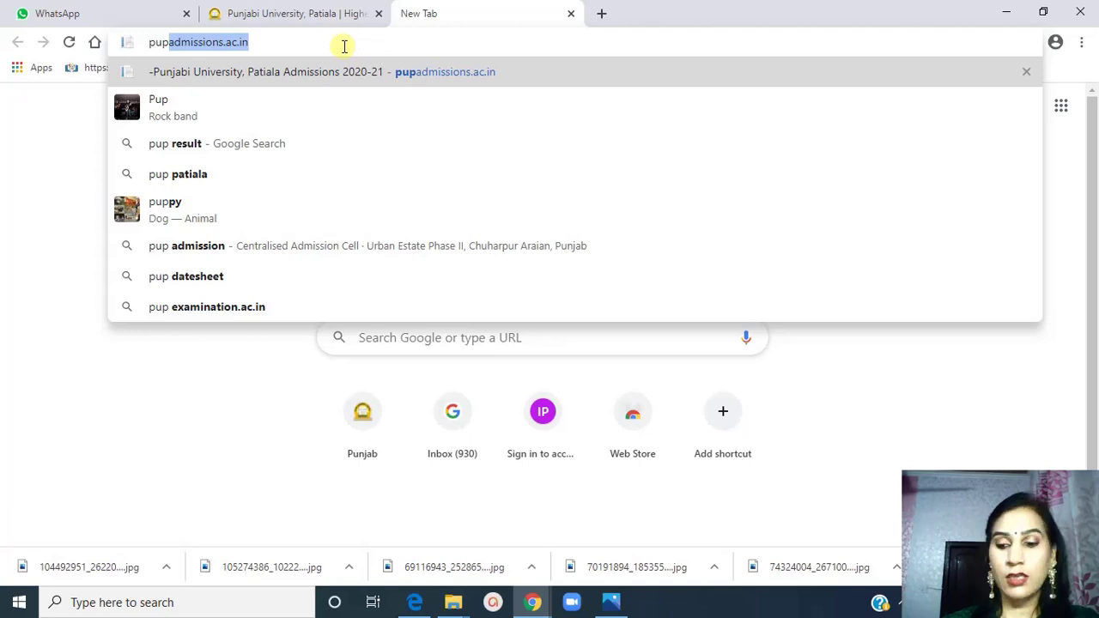
pyautogui.press('Return')
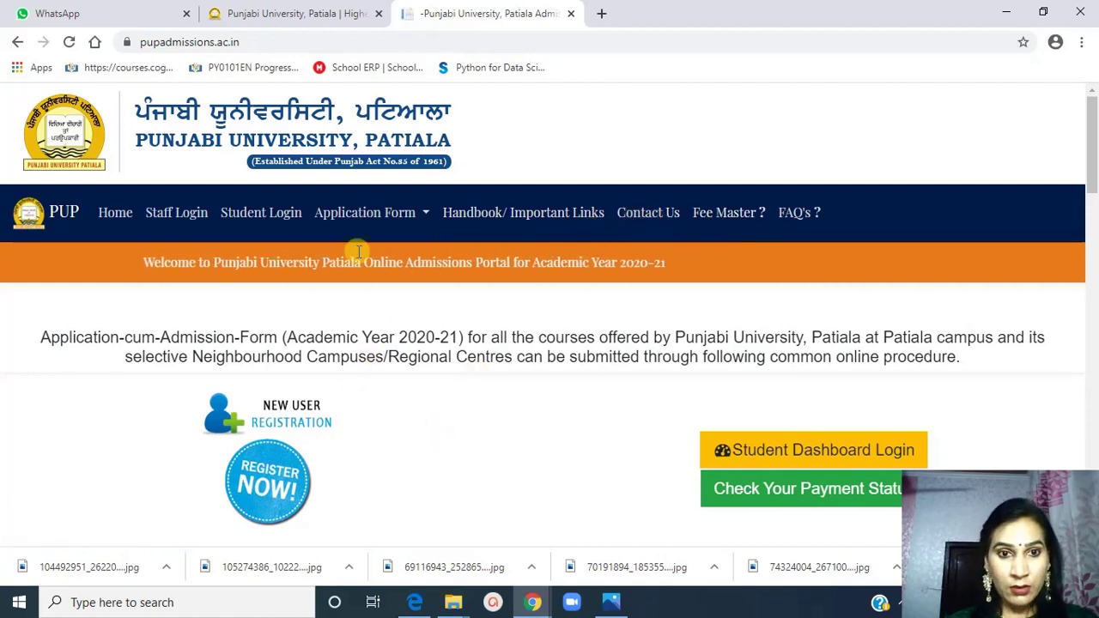
# Show the Application Form menu with dashboard login, payment status and forgotten-password choices
pyautogui.click(425, 217)
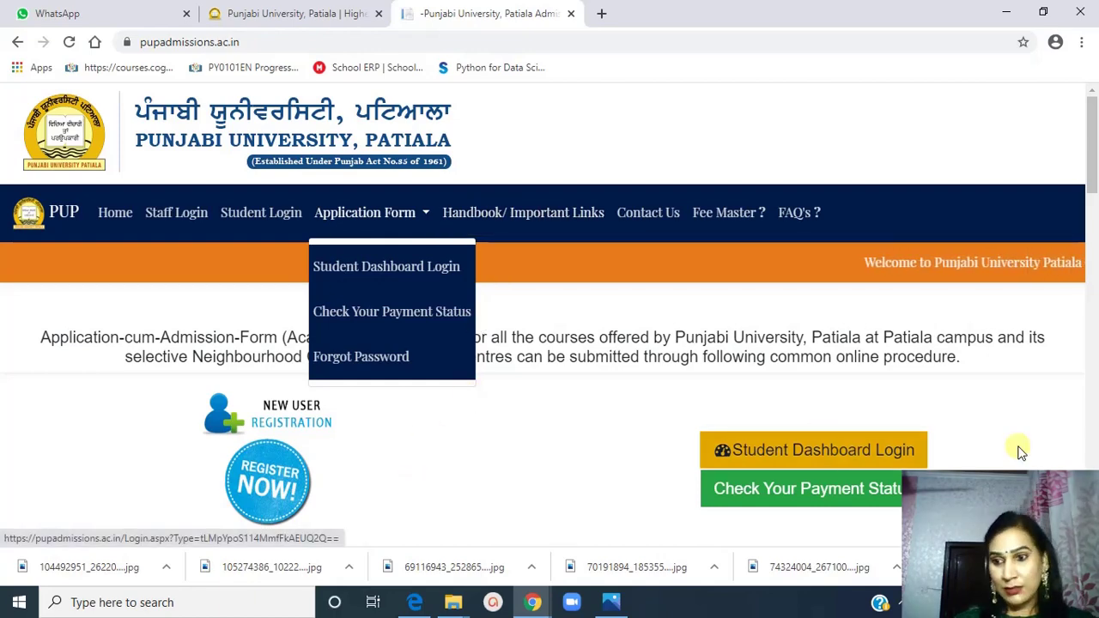
pyautogui.scroll(-1, 1020, 452)
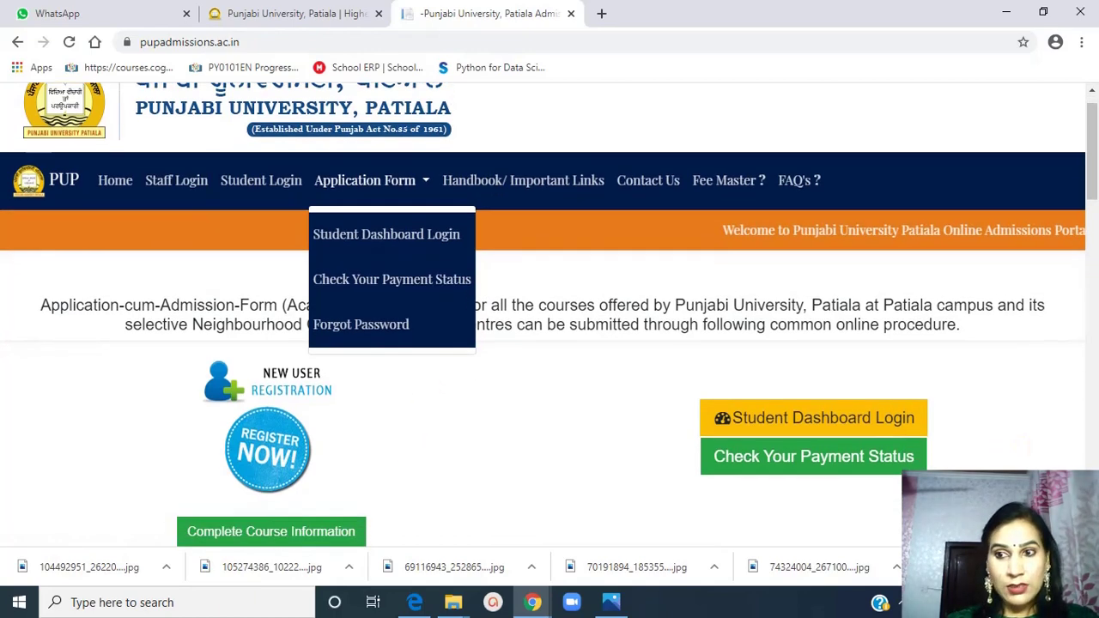
# Scroll down to the Application Processing Fees table listing B.Tech. at Rs. 2000
pyautogui.scroll(-4, 1020, 446)
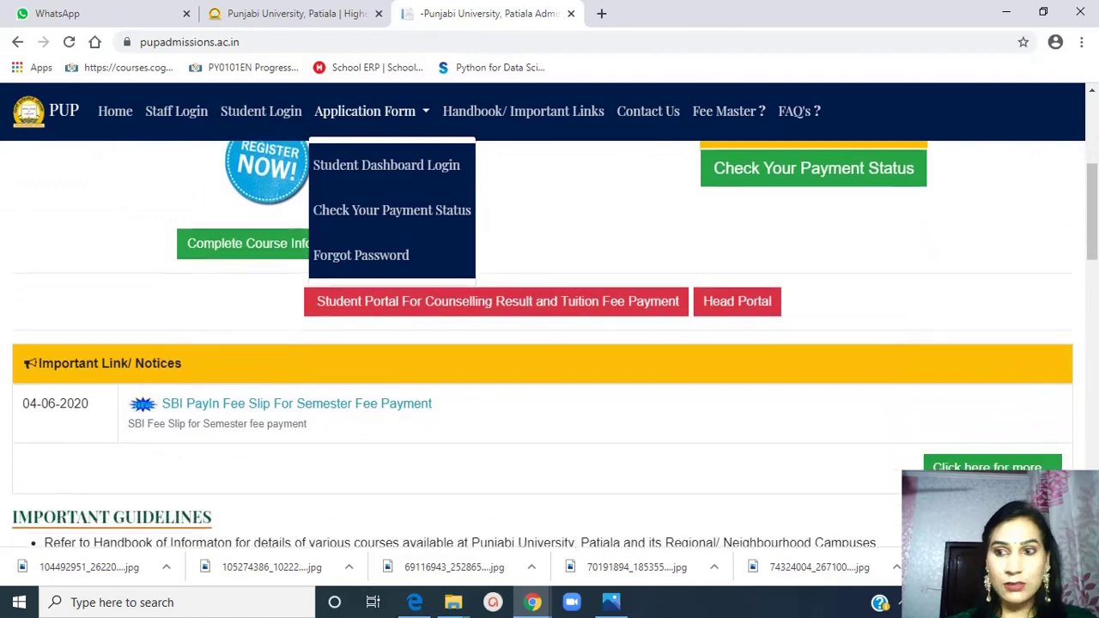
pyautogui.scroll(-2, 1019, 446)
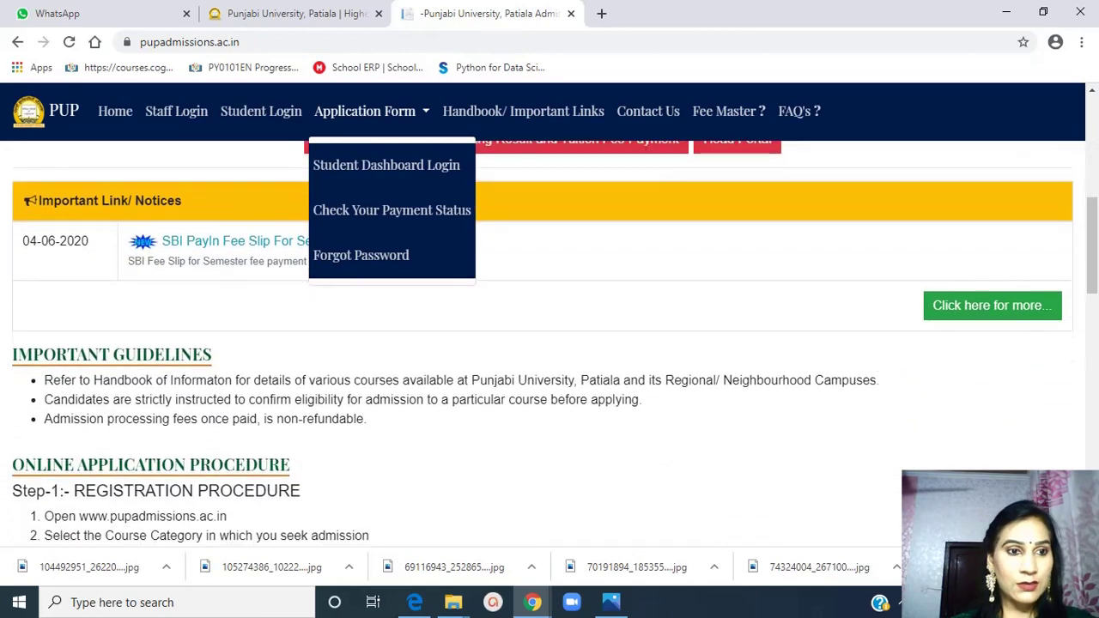
pyautogui.scroll(-2, 854, 461)
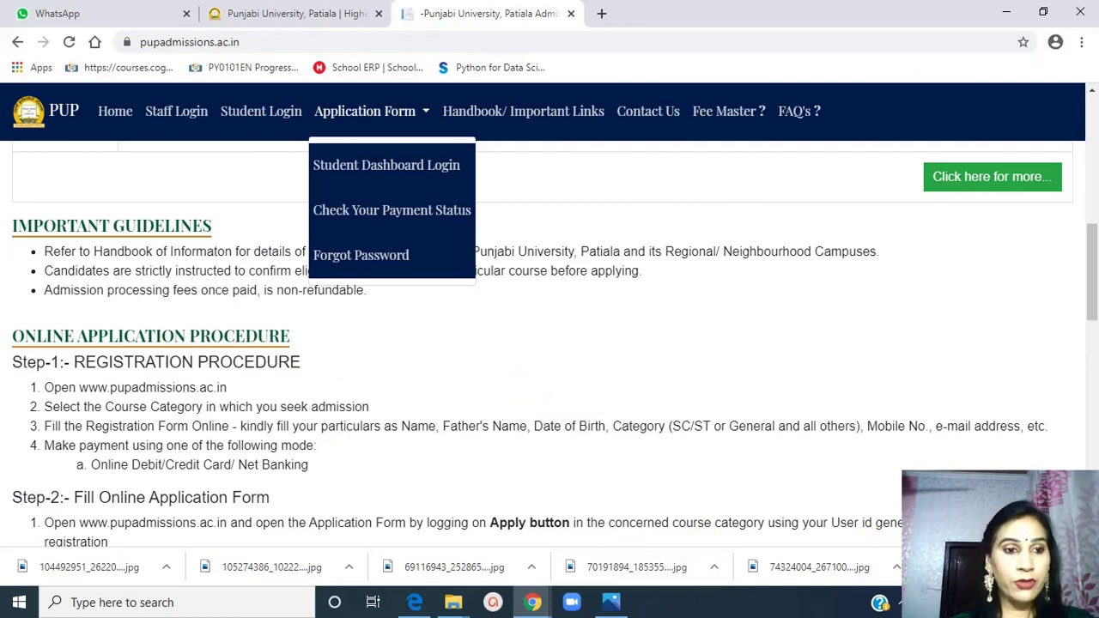
pyautogui.scroll(-3, 549, 343)
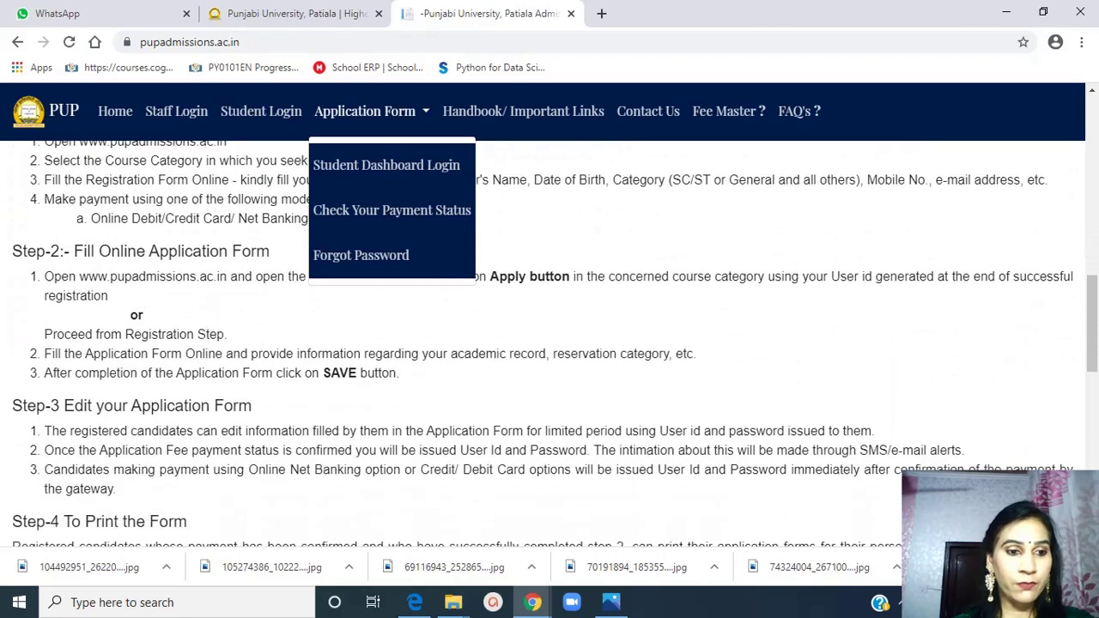
pyautogui.scroll(-1, 549, 343)
pyautogui.scroll(-2, 549, 344)
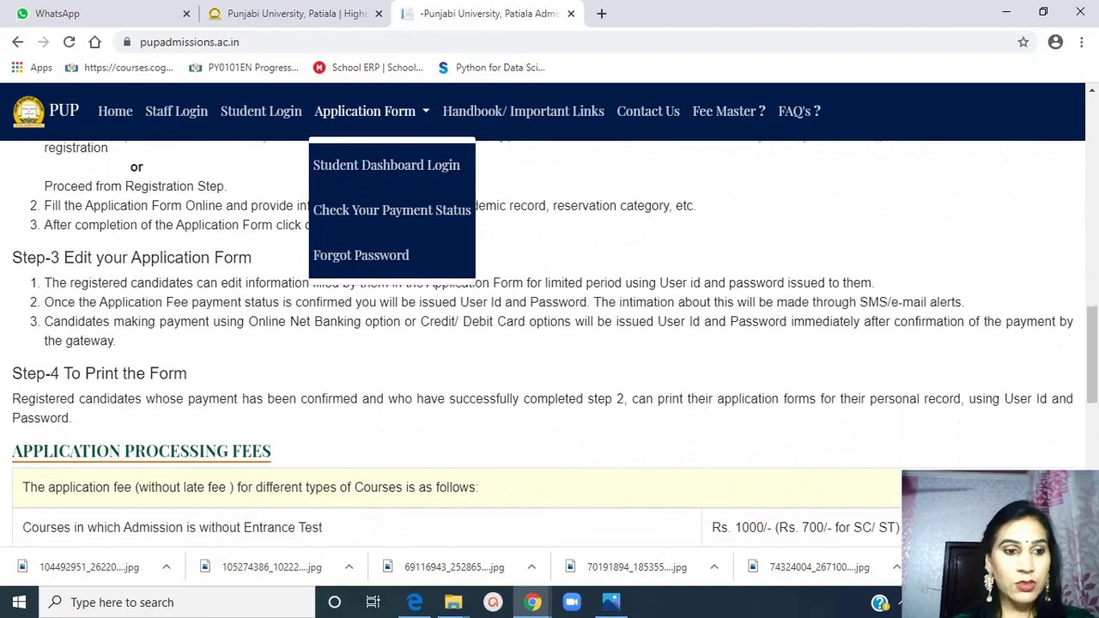
pyautogui.scroll(-1, 549, 344)
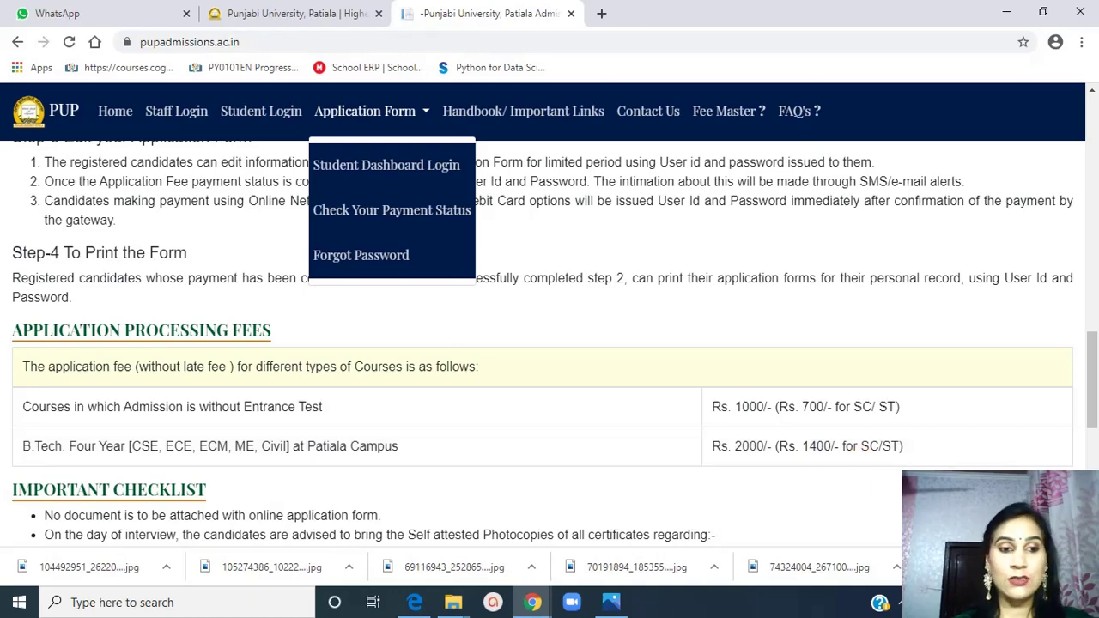
pyautogui.scroll(-3, 550, 343)
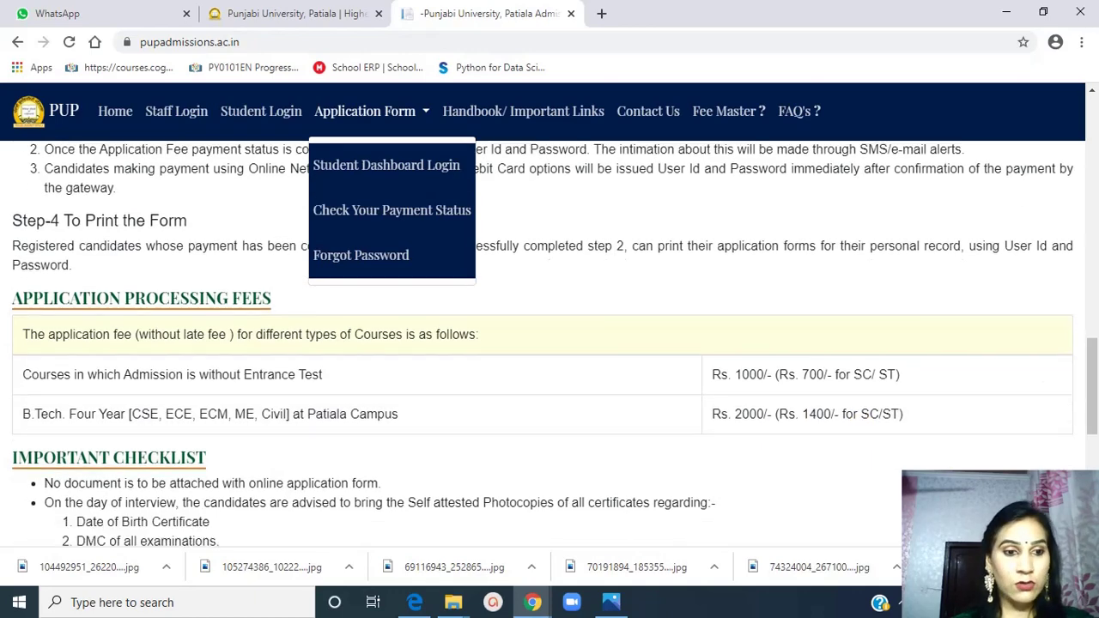
pyautogui.scroll(-1, 549, 343)
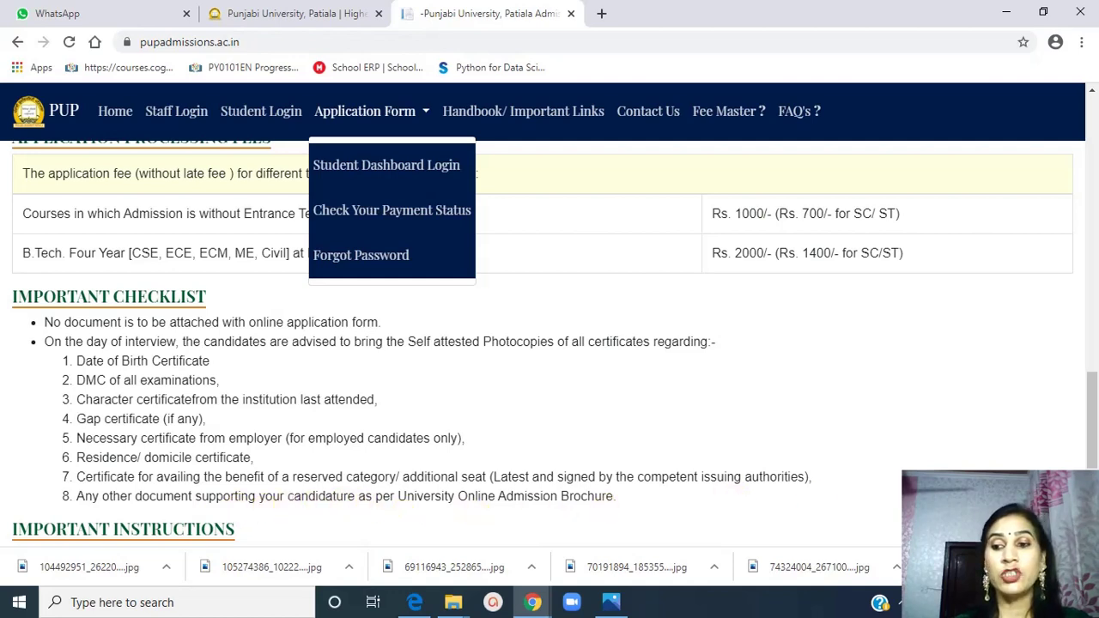
# Scroll back to the top of the homepage where NEW USER REGISTRATION is shown
pyautogui.scroll(-2, 555, 344)
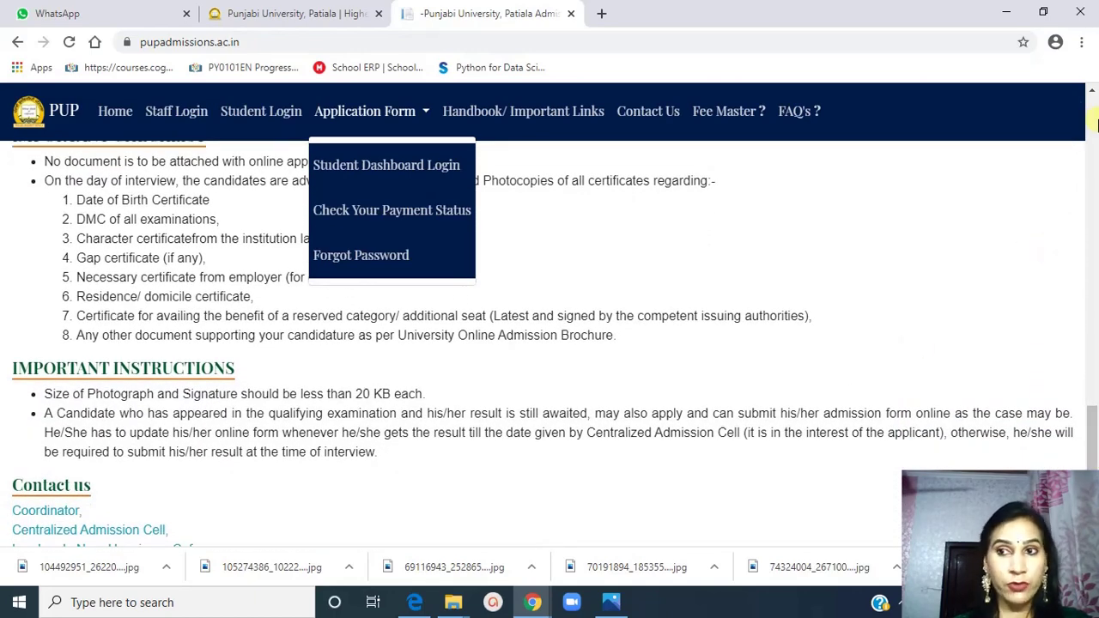
pyautogui.scroll(3, 1092, 101)
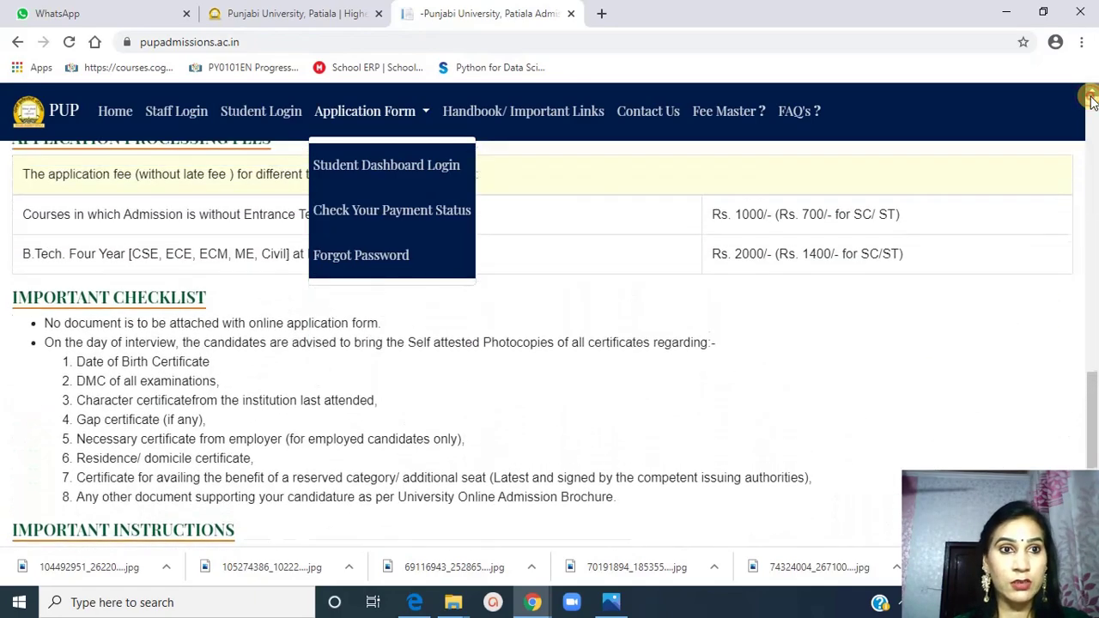
pyautogui.scroll(3, 1092, 101)
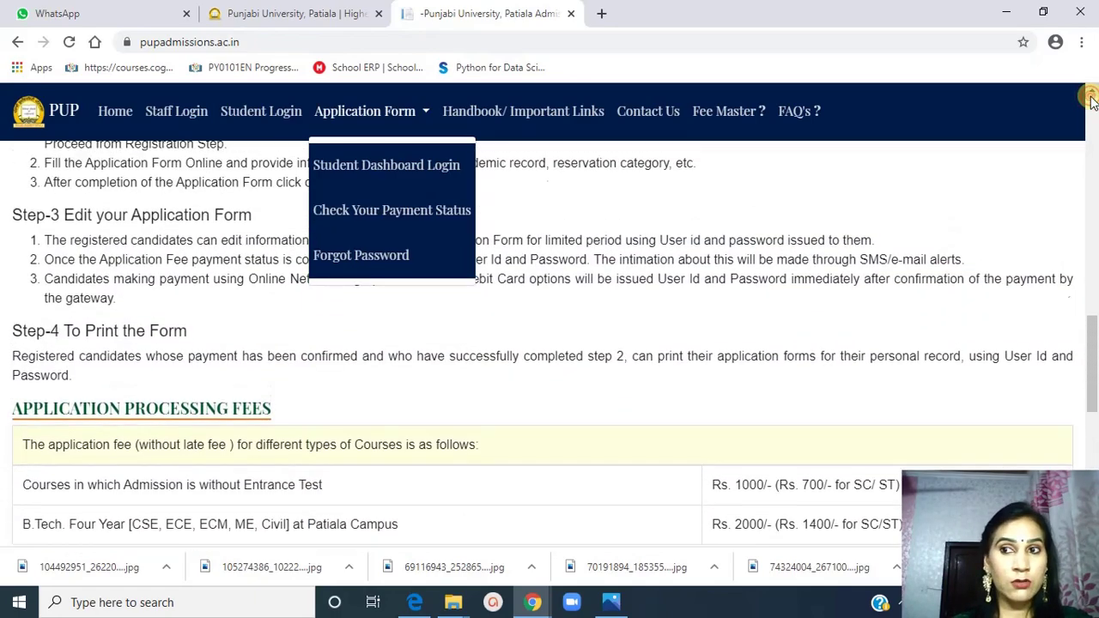
pyautogui.scroll(3, 1091, 101)
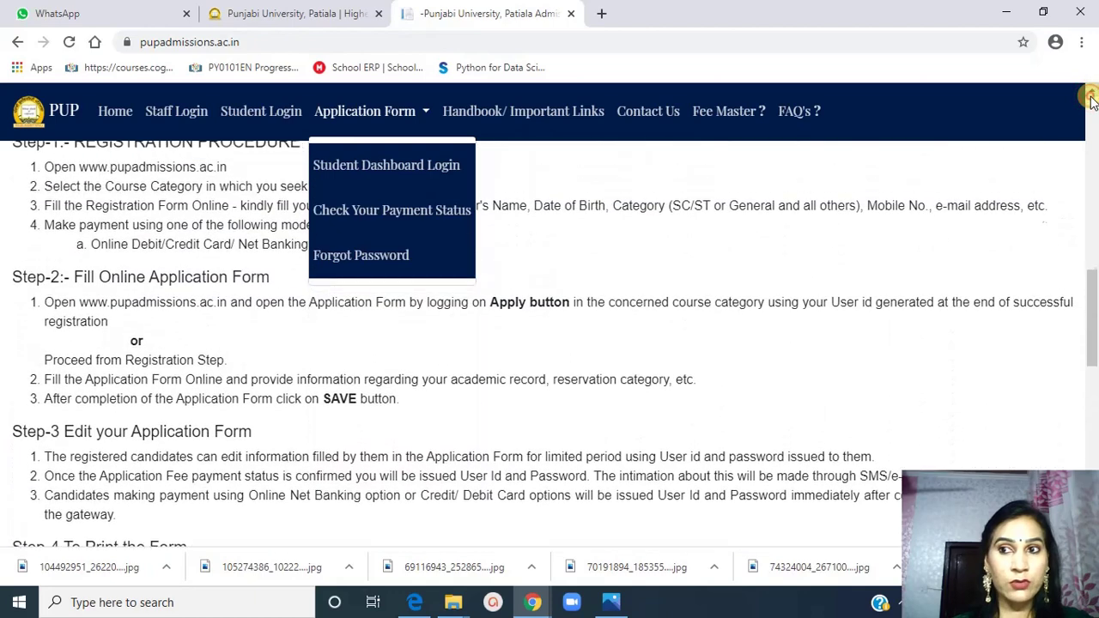
pyautogui.scroll(3, 1091, 96)
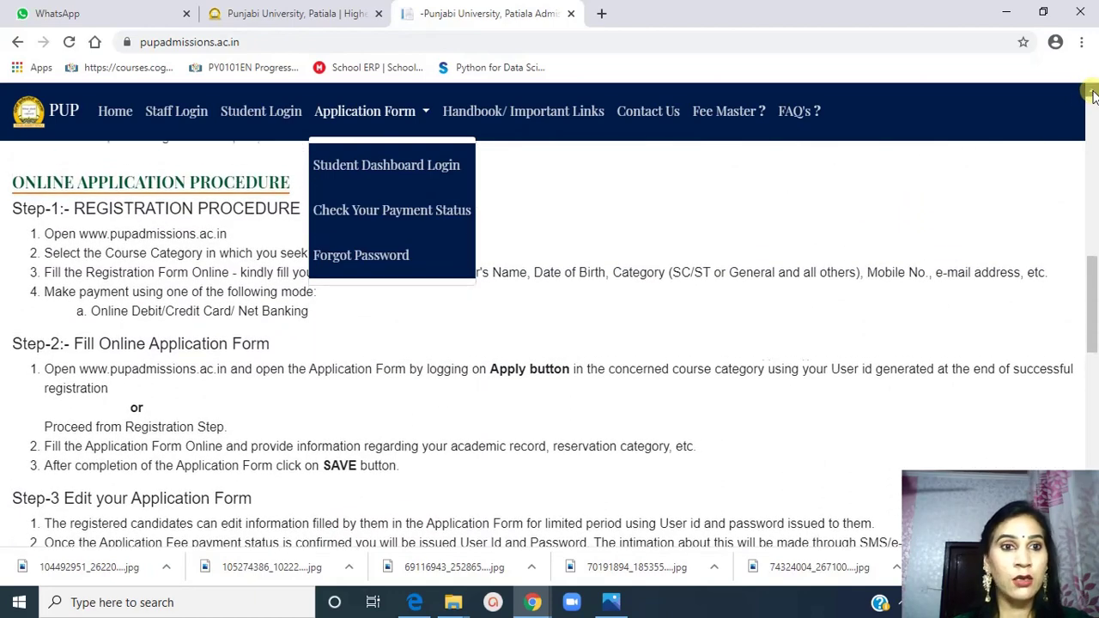
pyautogui.scroll(3, 1092, 96)
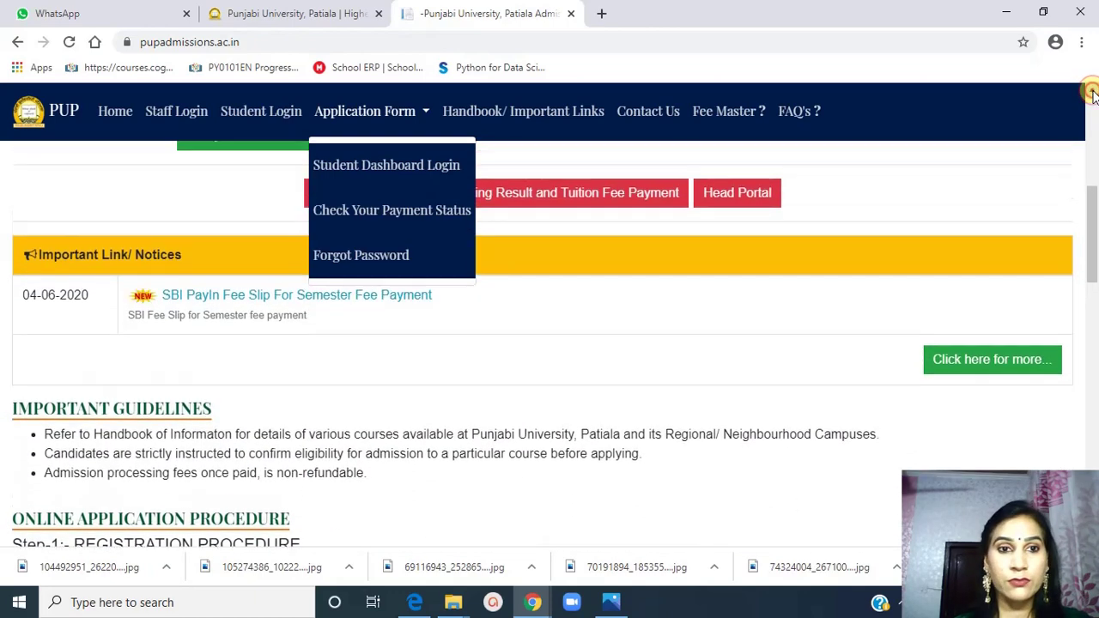
pyautogui.scroll(1, 1092, 96)
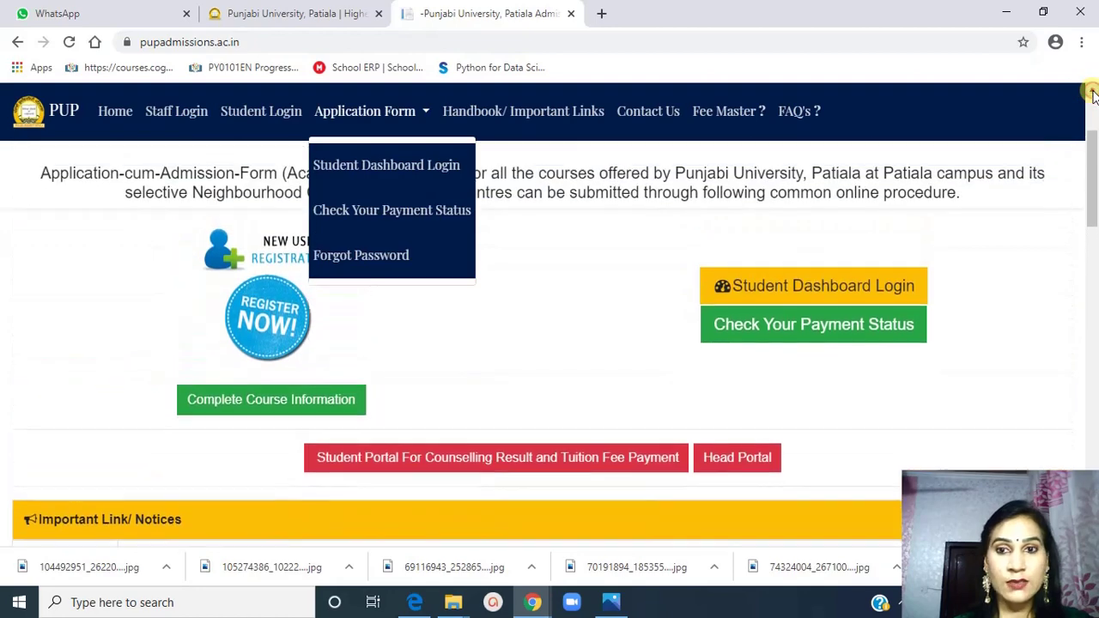
pyautogui.scroll(2, 1092, 96)
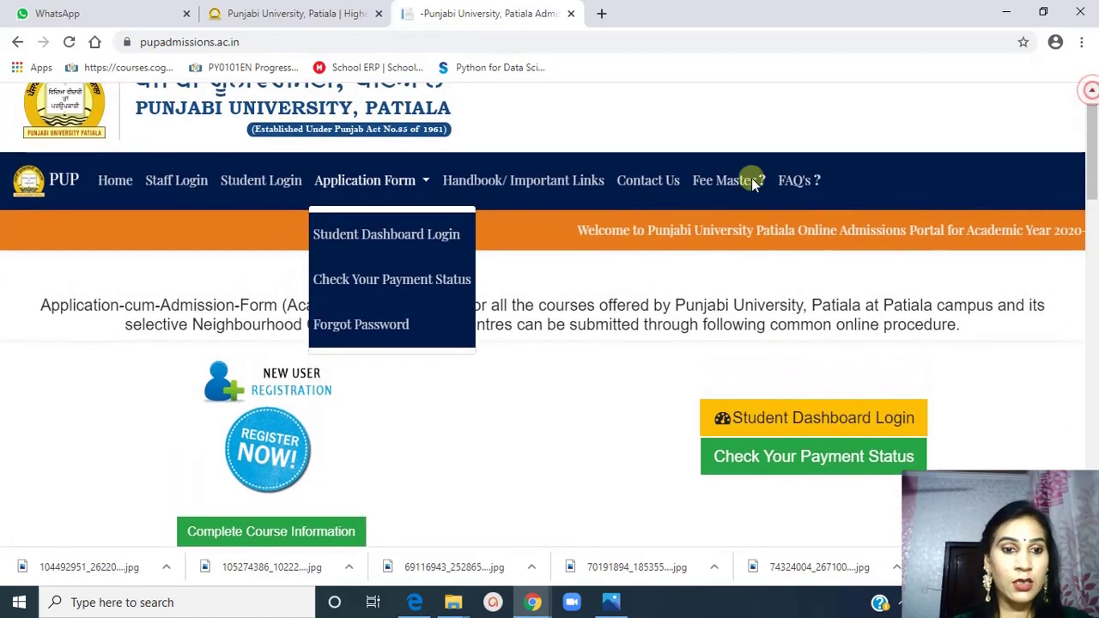
# Open New User Registration and select the course B.Tech. Four Years (Form No 18)
pyautogui.click(280, 398)
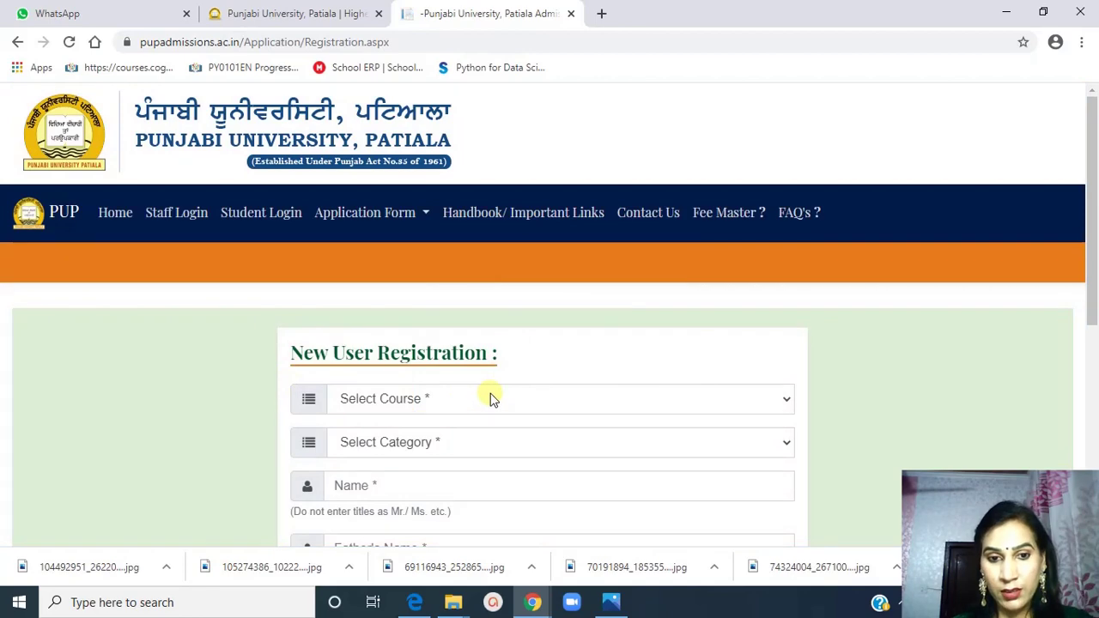
pyautogui.click(786, 401)
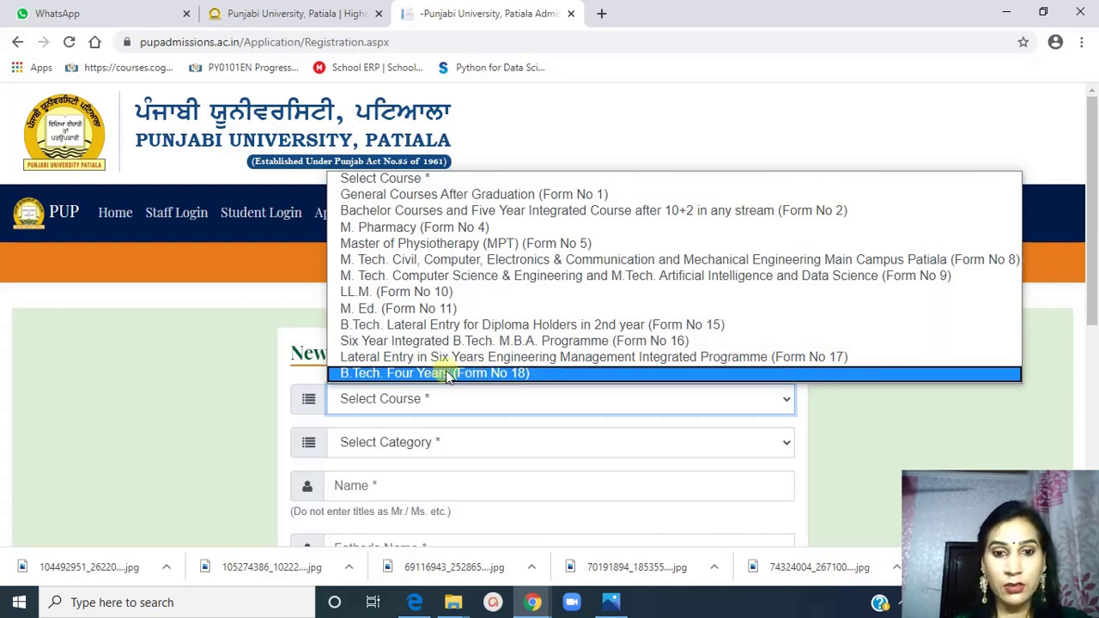
pyautogui.click(478, 374)
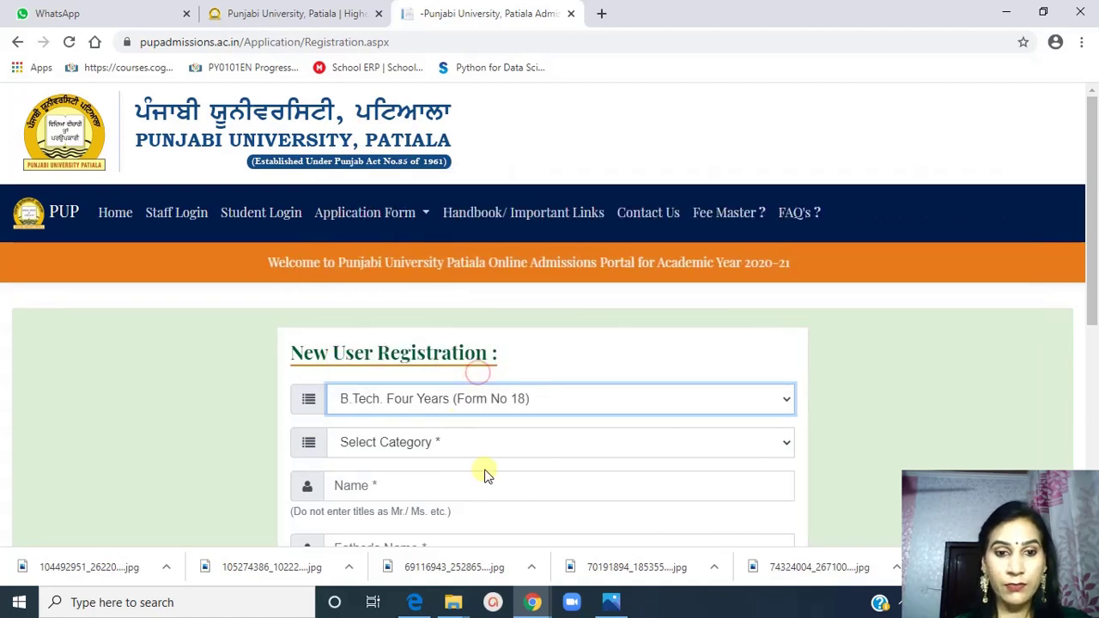
pyautogui.click(788, 445)
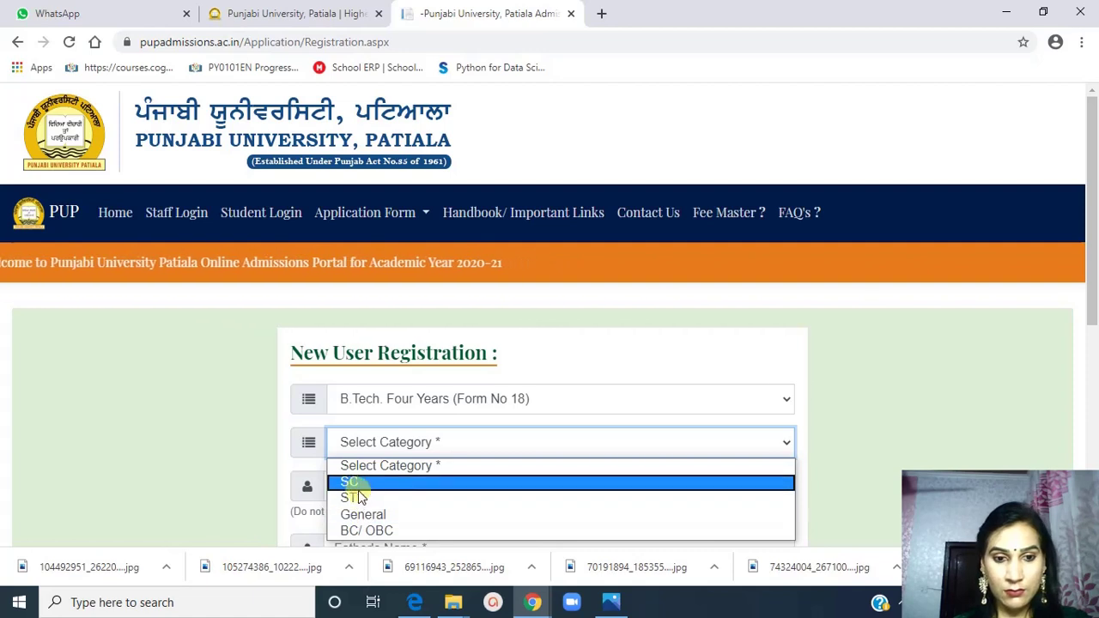
# Choose General as the category and enter the applicant's name and father's name
pyautogui.click(375, 515)
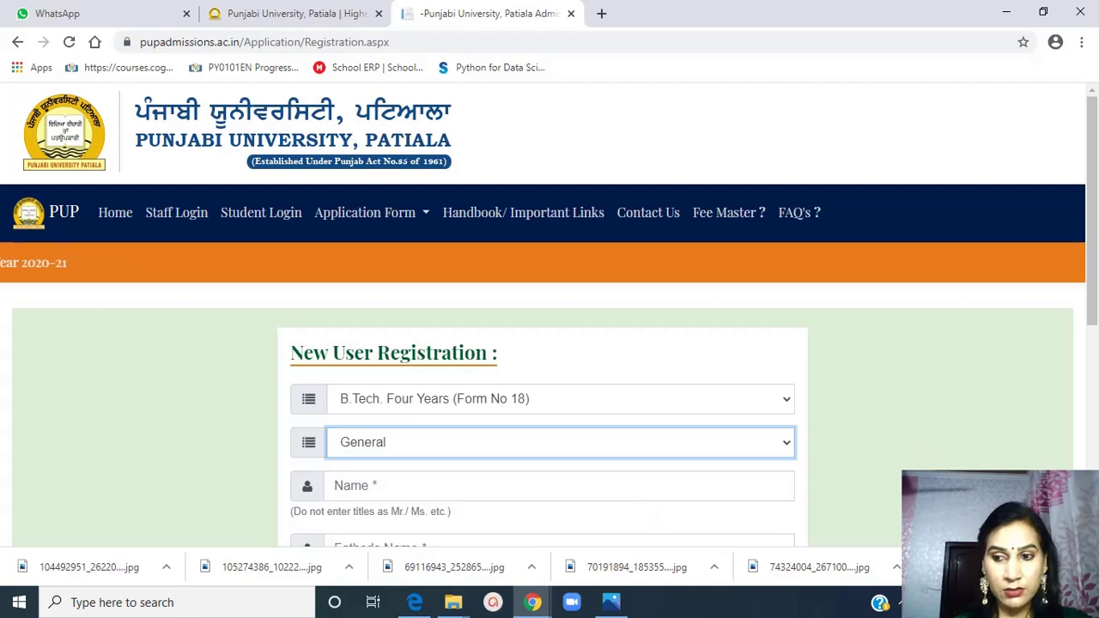
pyautogui.scroll(-3, 795, 419)
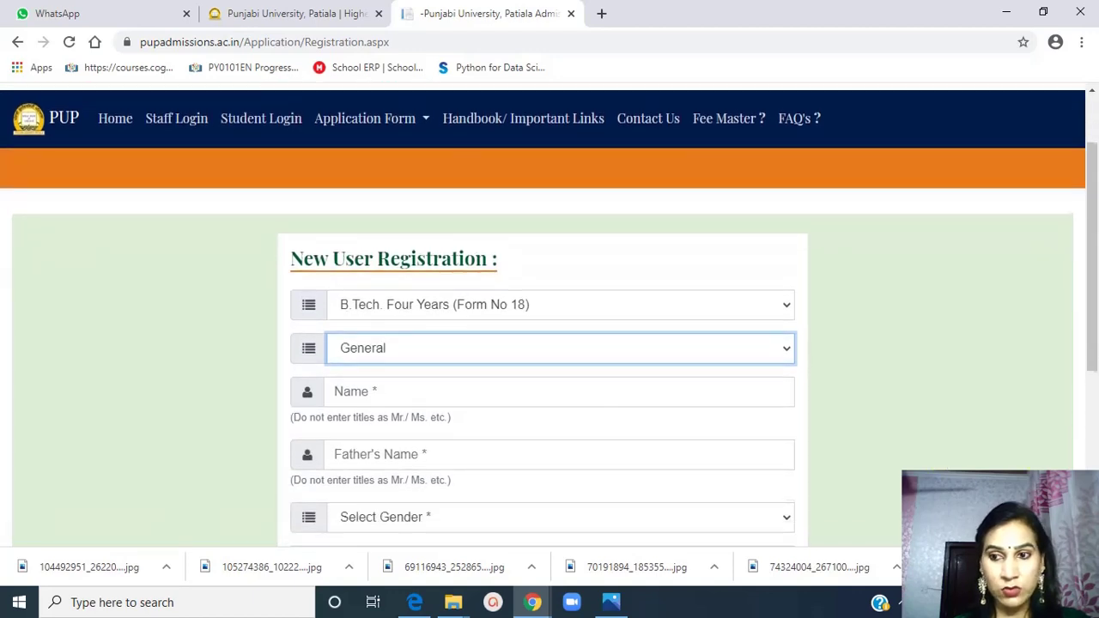
pyautogui.click(513, 358)
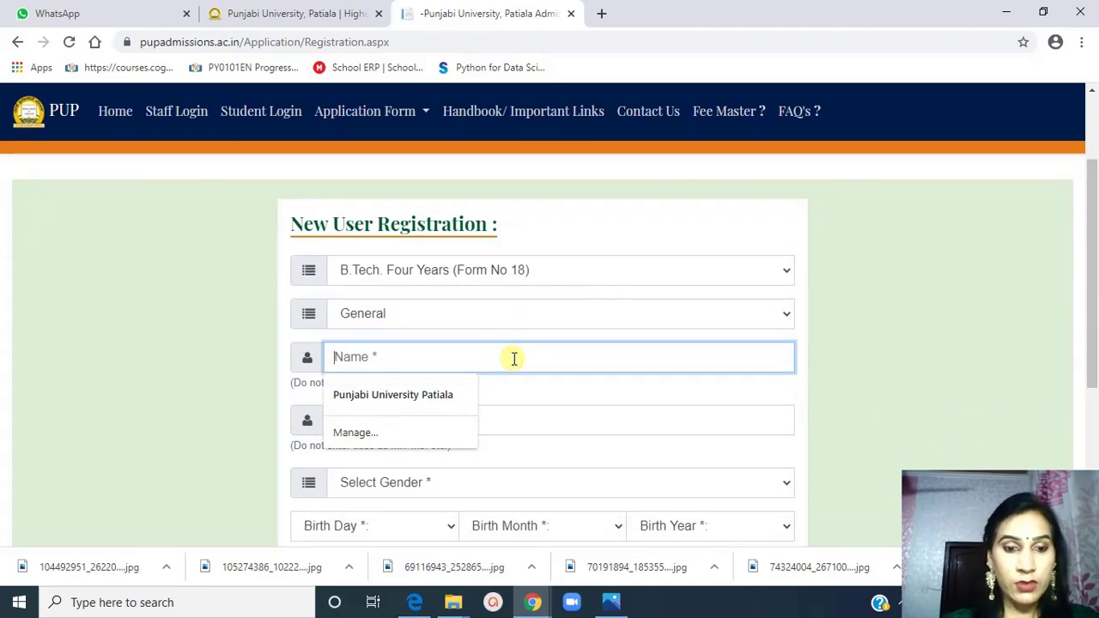
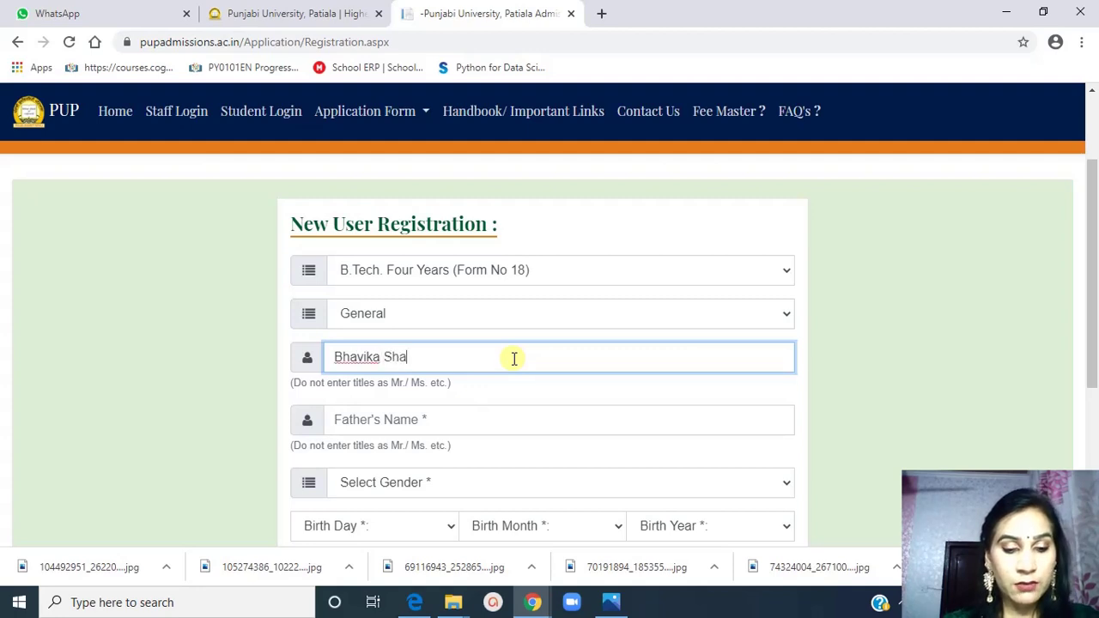
pyautogui.click(455, 418)
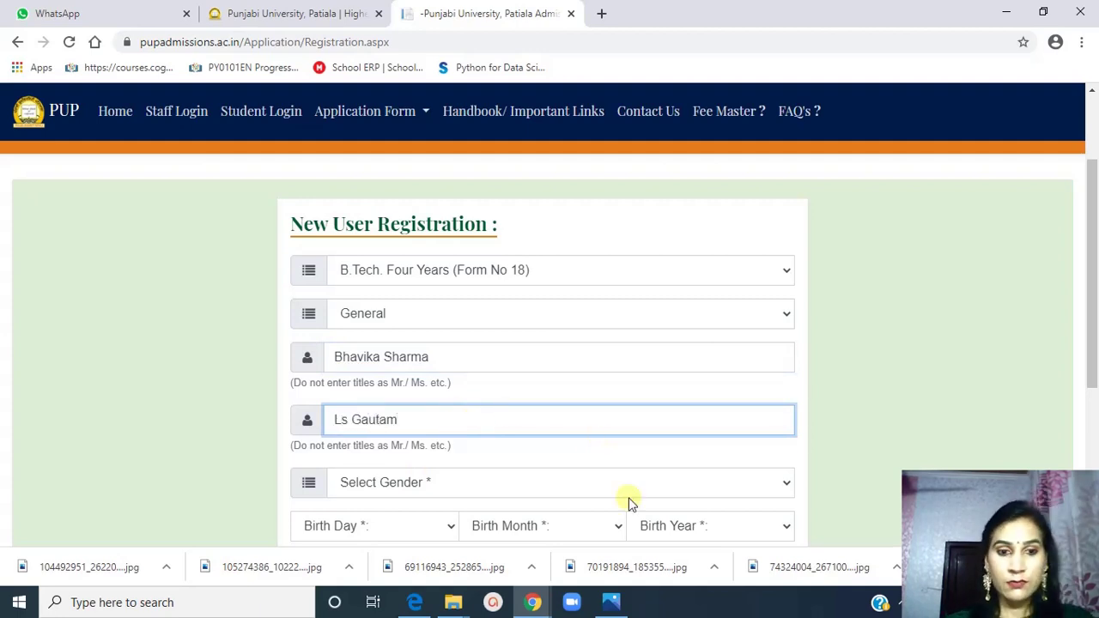
# Choose Female for gender and 6, July, 2003 for birth day, month and year
pyautogui.click(788, 484)
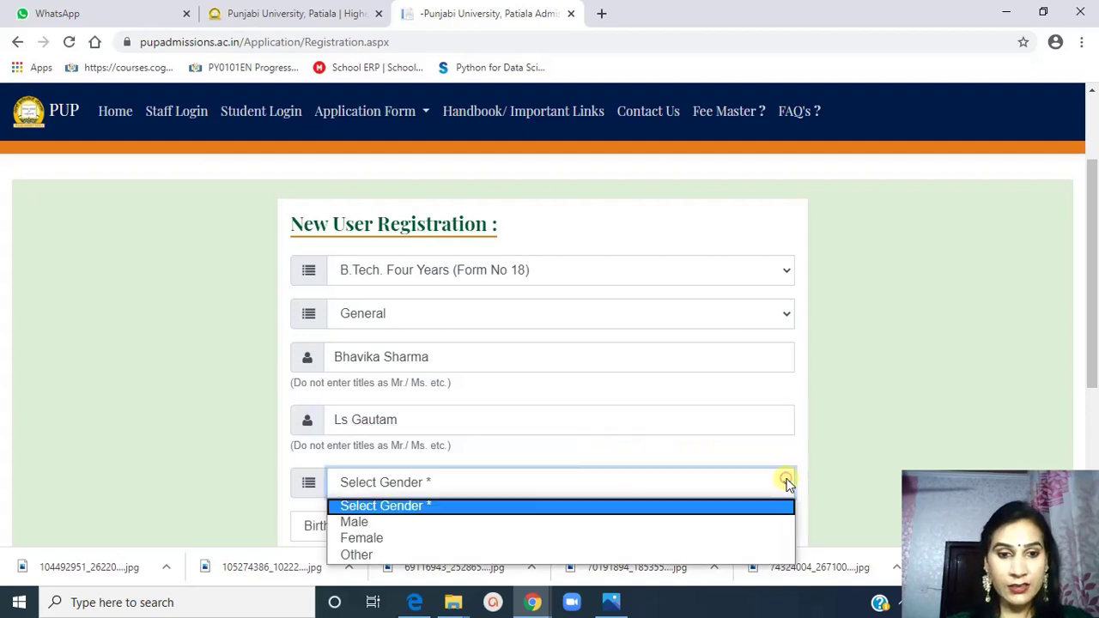
pyautogui.click(385, 536)
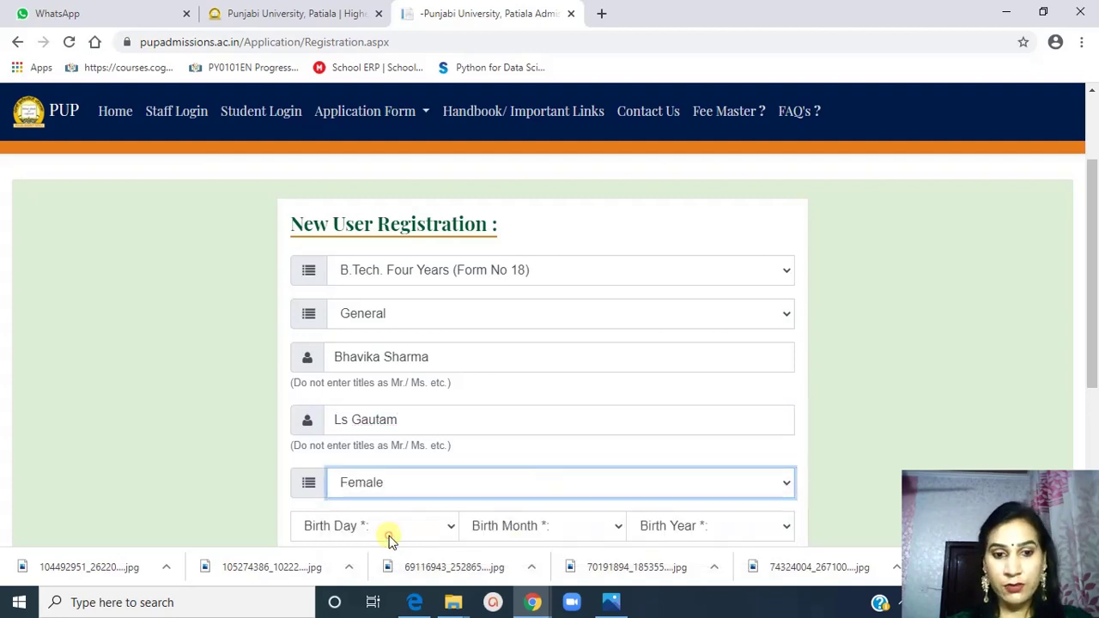
pyautogui.click(449, 525)
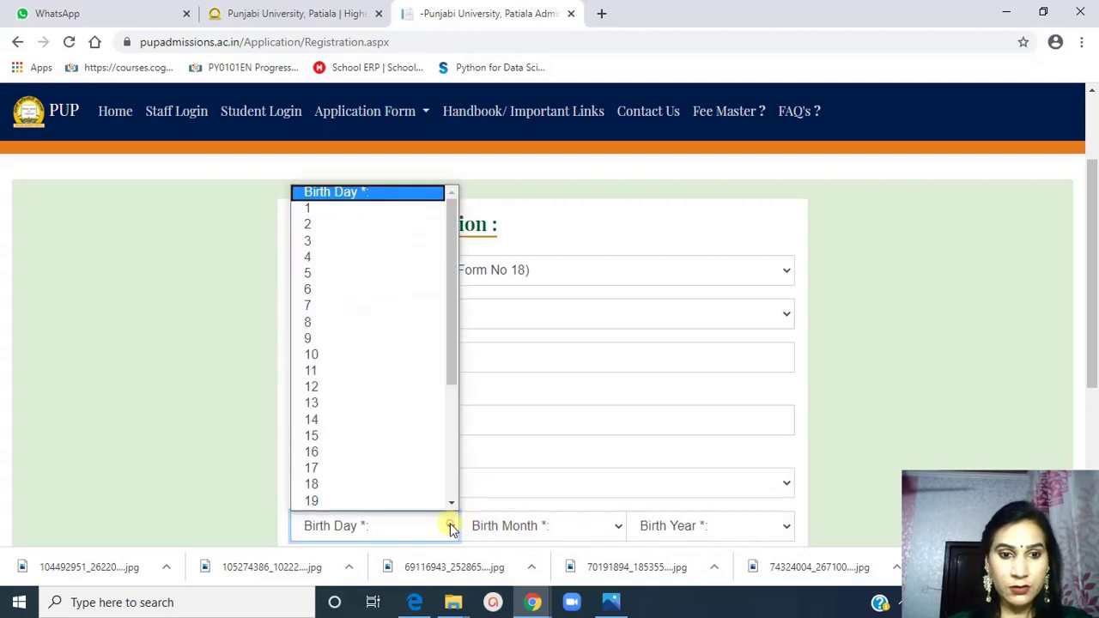
pyautogui.click(318, 292)
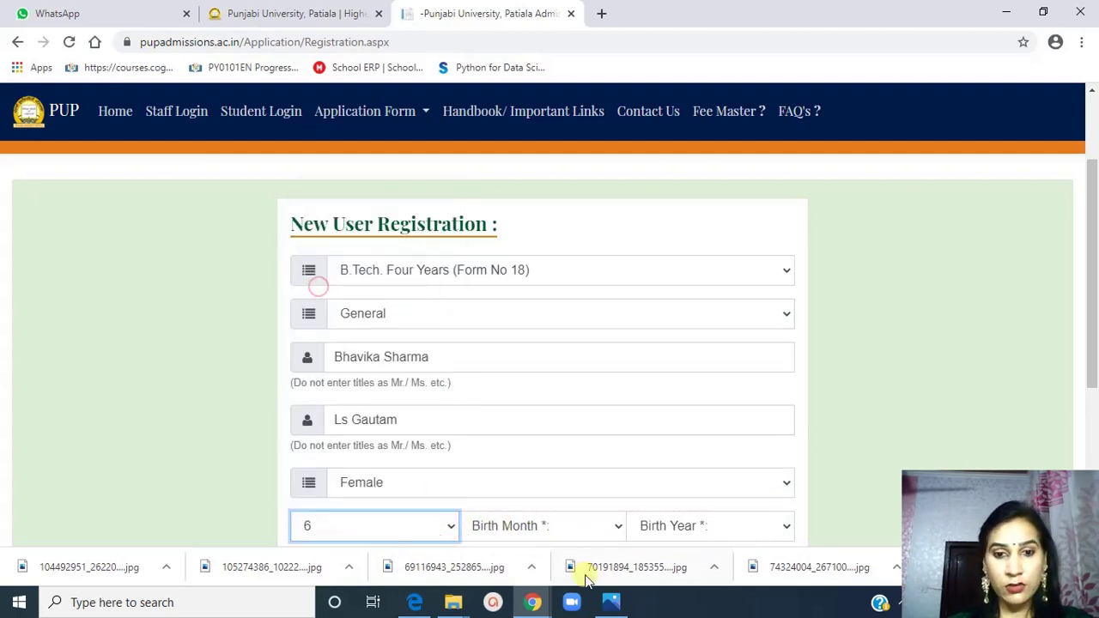
pyautogui.click(618, 529)
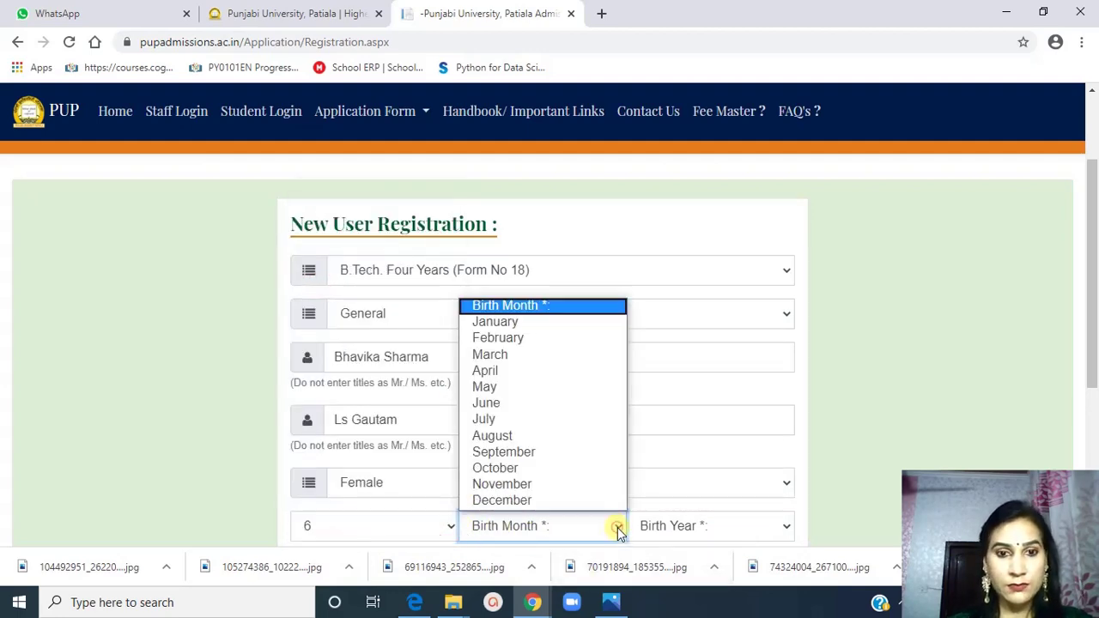
pyautogui.click(481, 418)
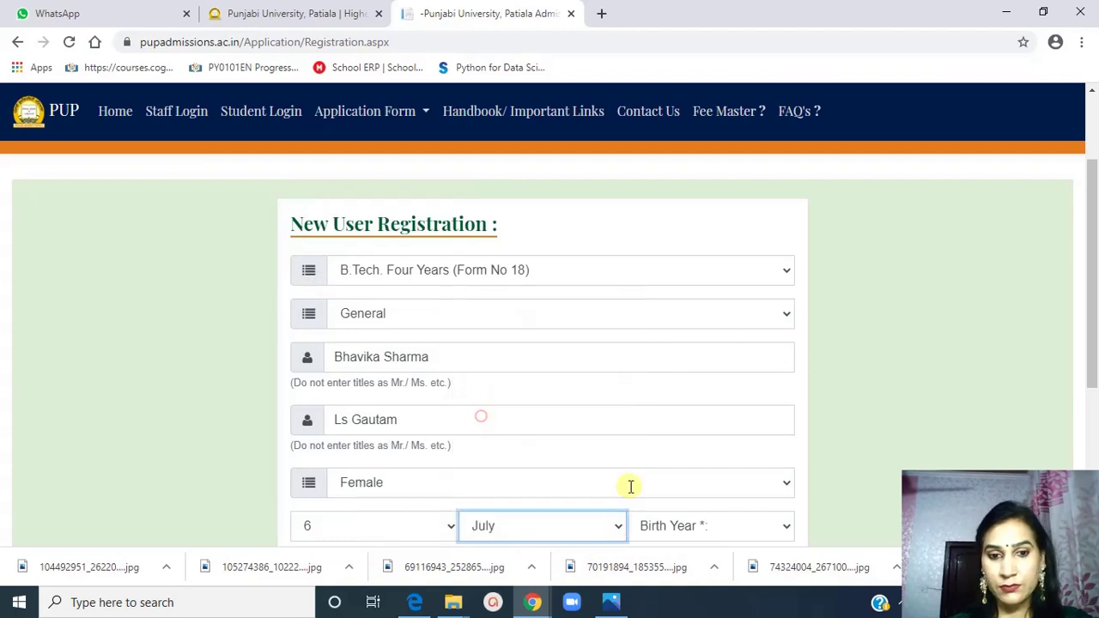
pyautogui.click(784, 527)
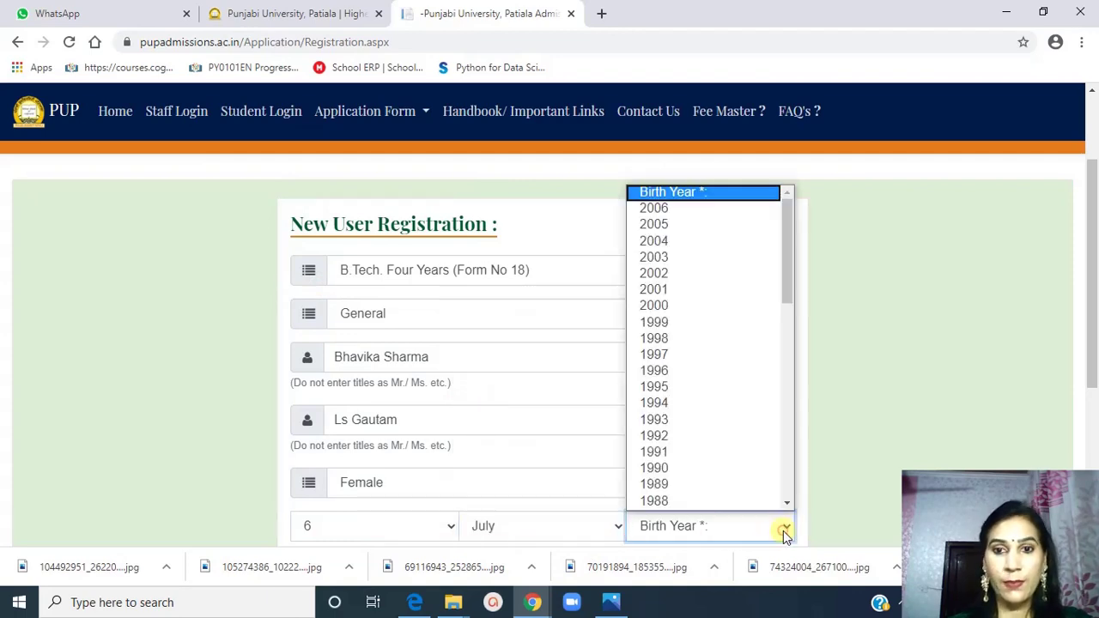
pyautogui.click(658, 257)
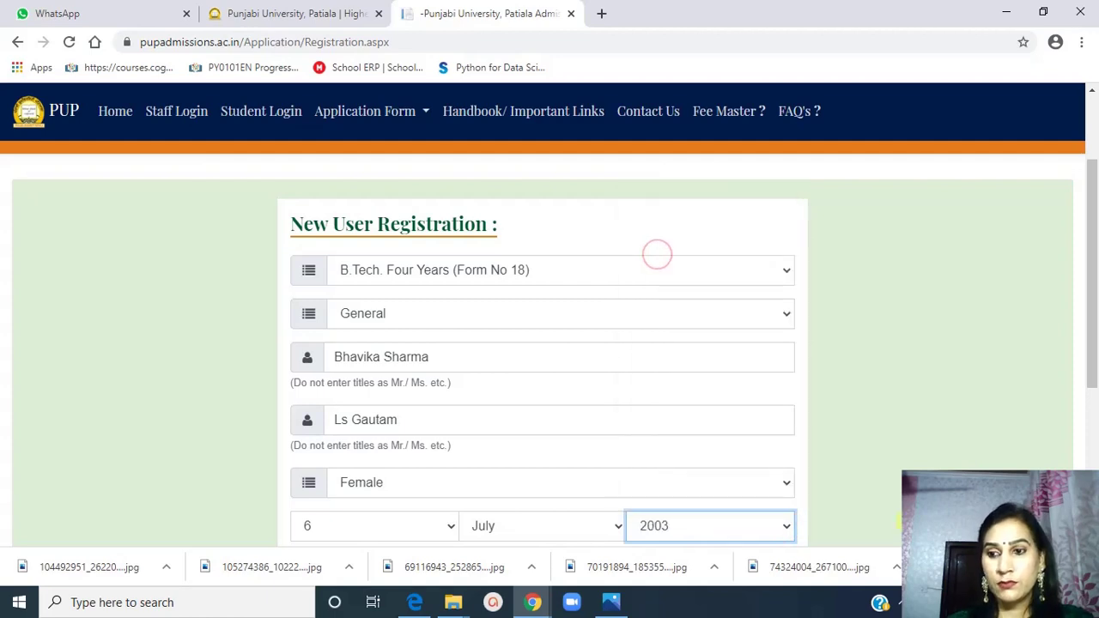
# Enter the applicant's e-mail address and mobile number, then accept the refund policy and terms
pyautogui.scroll(-3, 549, 344)
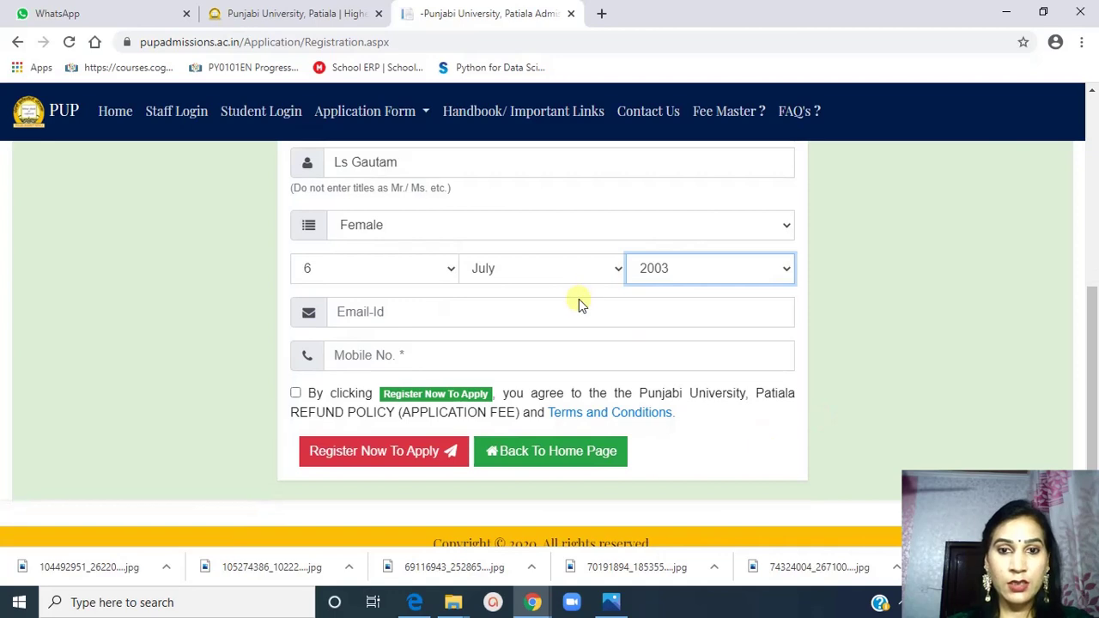
pyautogui.click(560, 311)
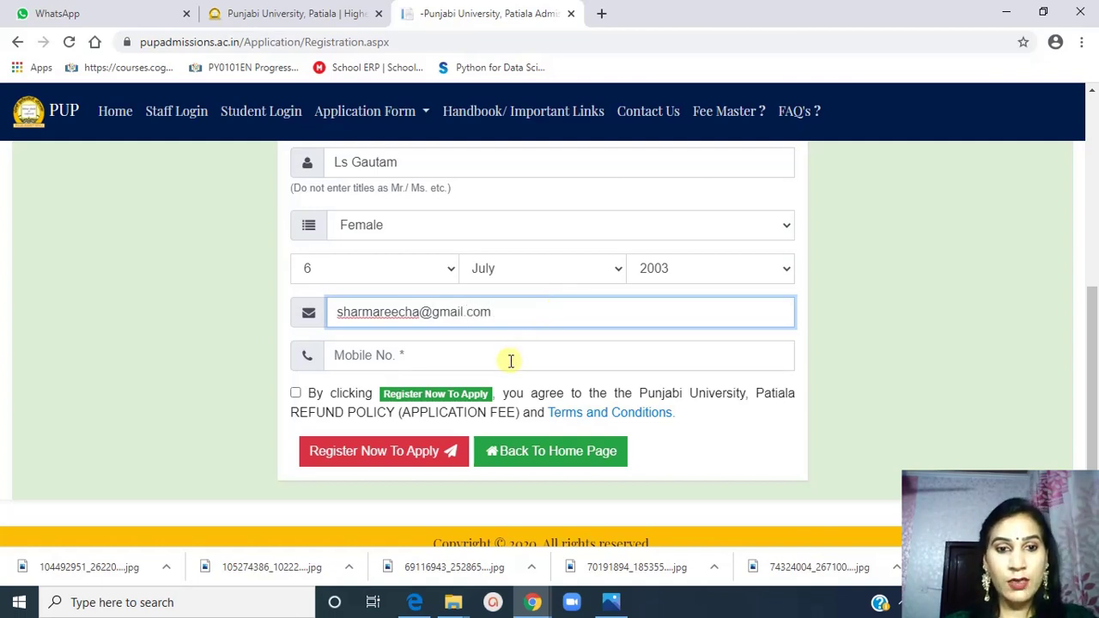
pyautogui.click(384, 357)
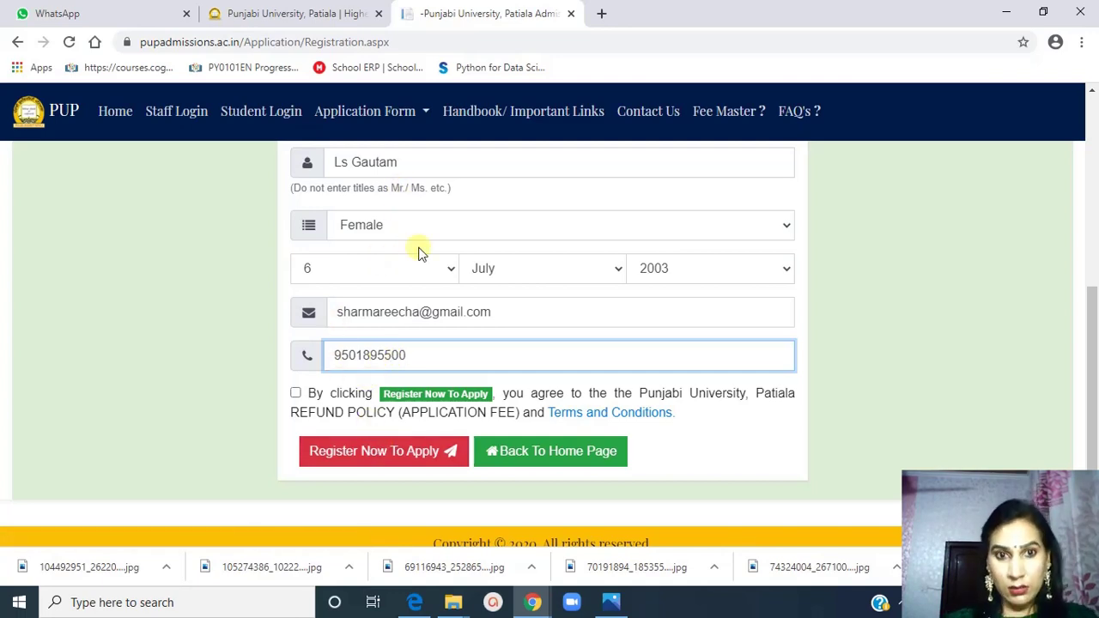
pyautogui.click(296, 395)
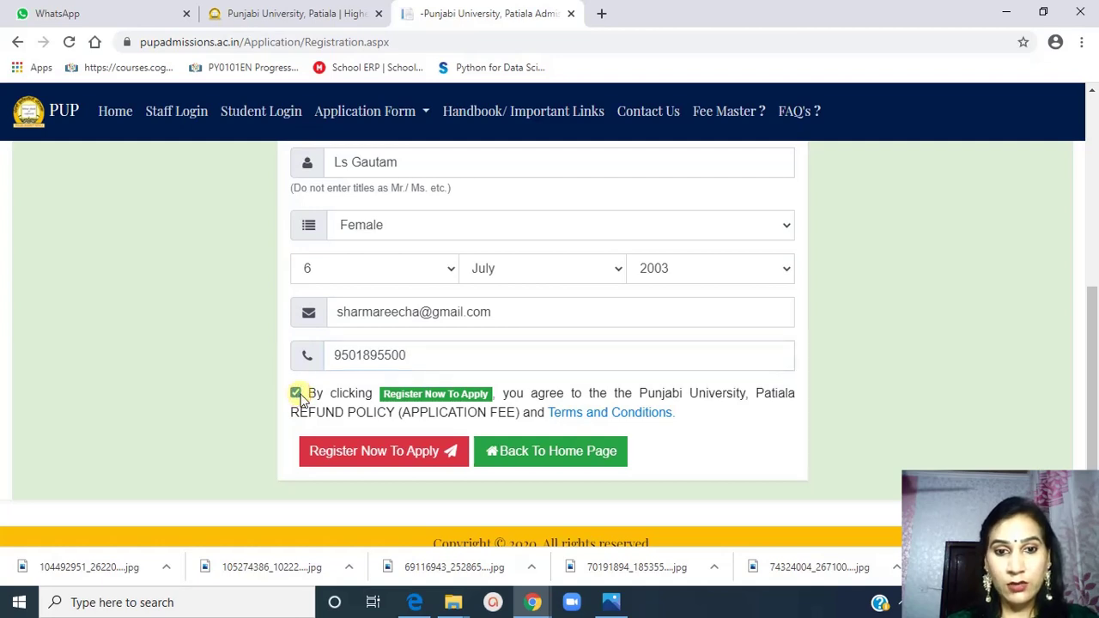
# Submit the registration, review the SBI MOPS fee payment options, and return to the Punjabi University tab
pyautogui.click(404, 456)
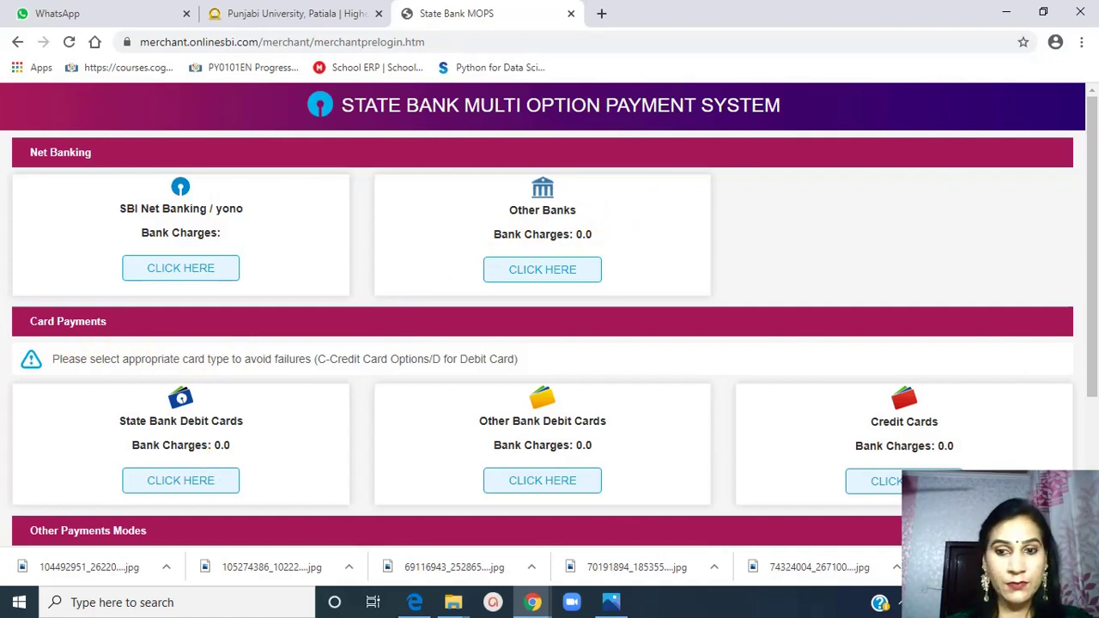
pyautogui.scroll(-2, 549, 319)
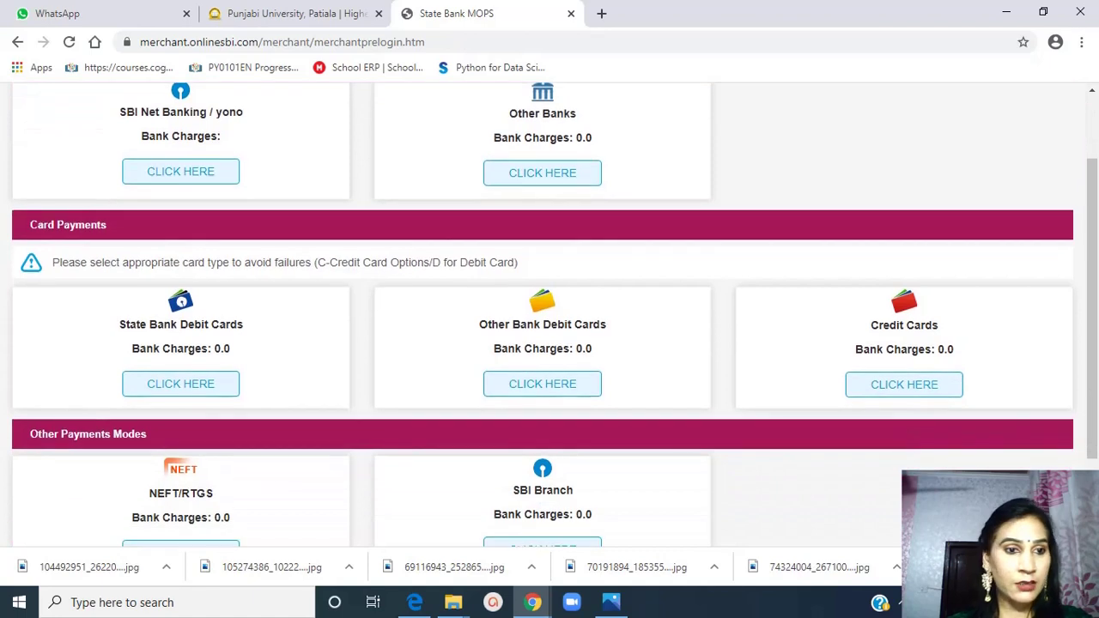
pyautogui.scroll(-2, 689, 400)
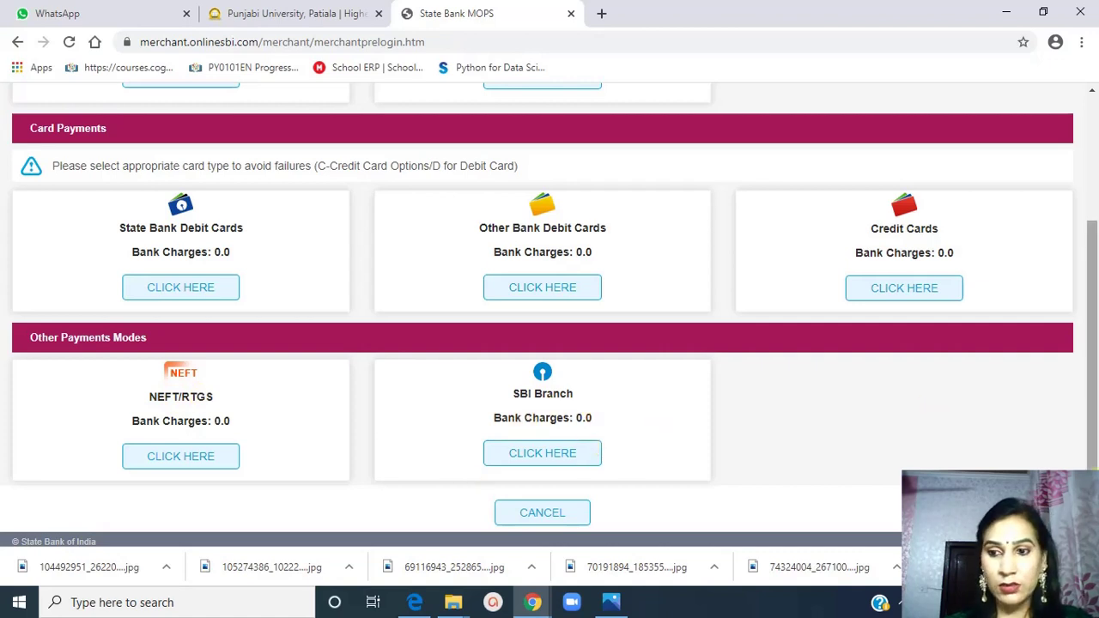
pyautogui.scroll(-1, 550, 314)
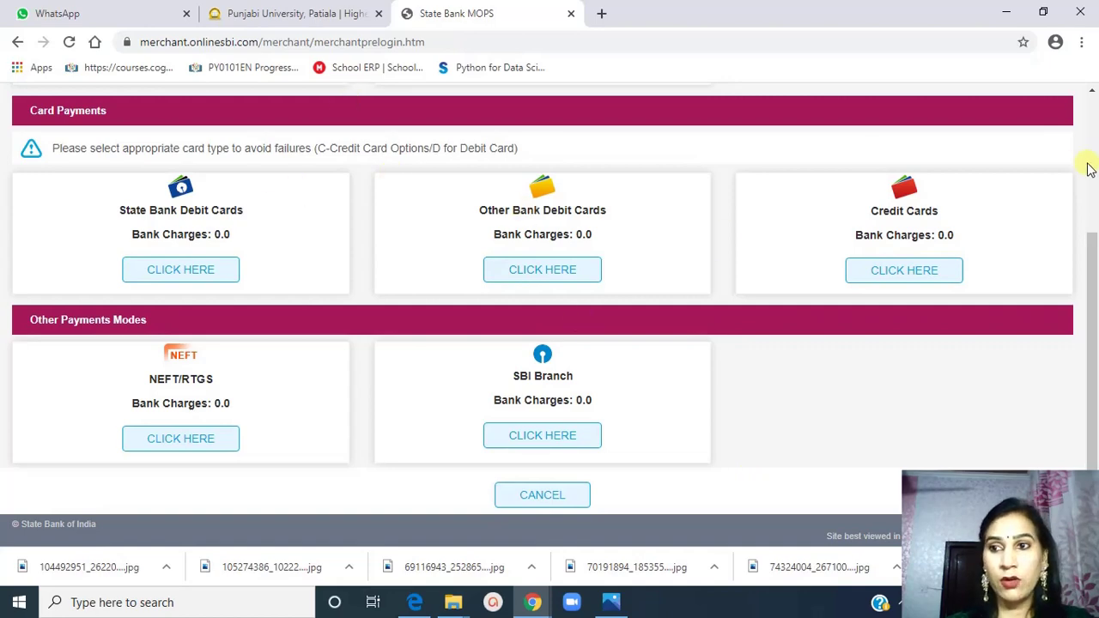
pyautogui.click(1091, 94)
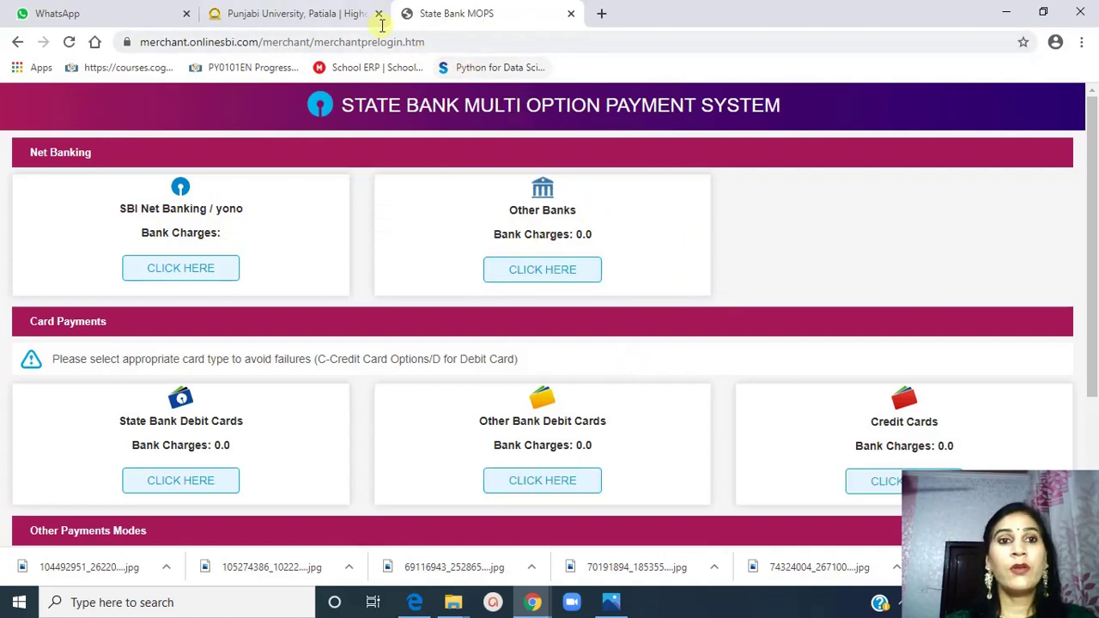
pyautogui.click(302, 19)
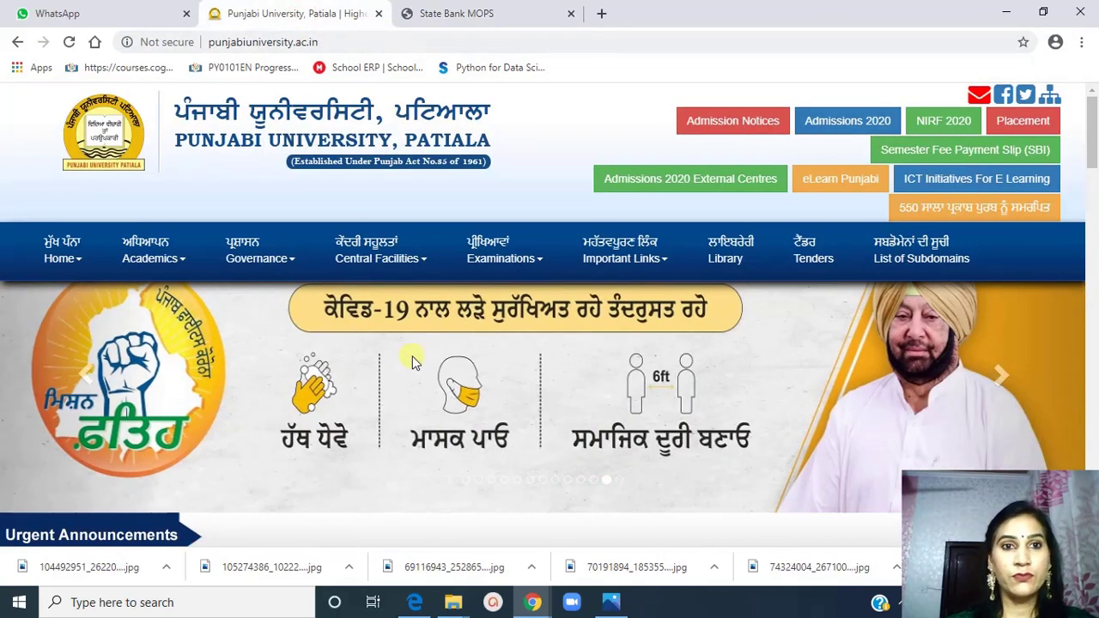